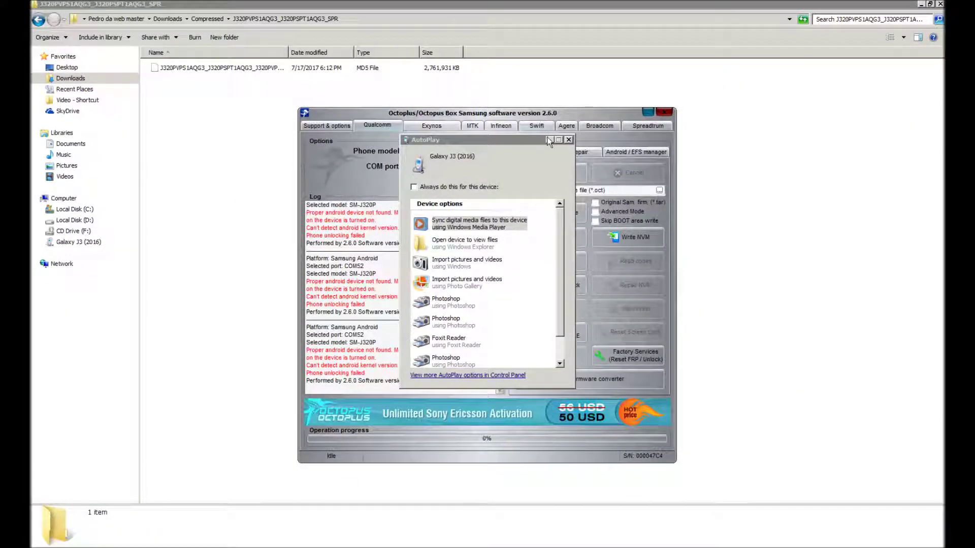
- Close the Windows AutoPlay prompt for the connected Galaxy J3 to reveal Octoplus
{"action": "left_click", "coordinate": [547, 140]}
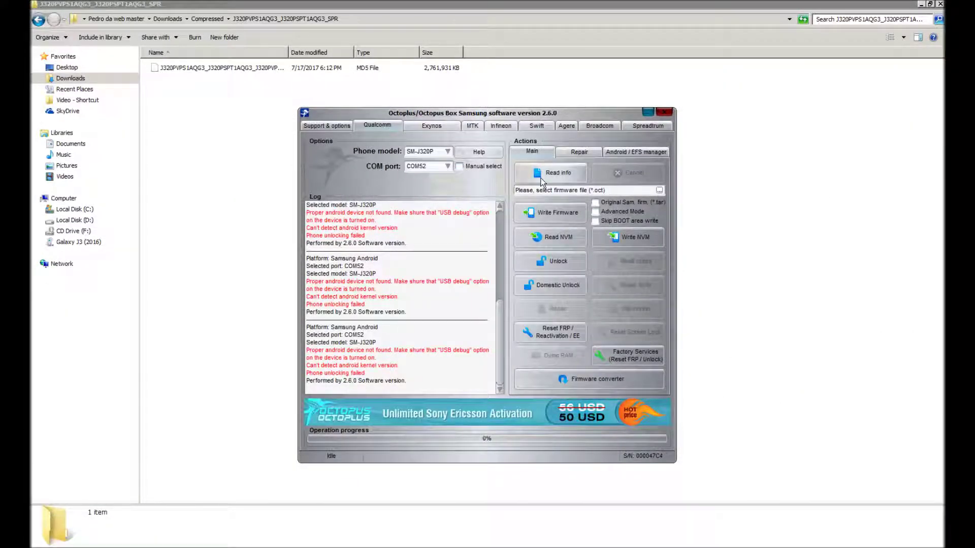
- Run Unlock on the SM-J320P so the log reads its firmware and confirms root
{"action": "left_click", "coordinate": [549, 270]}
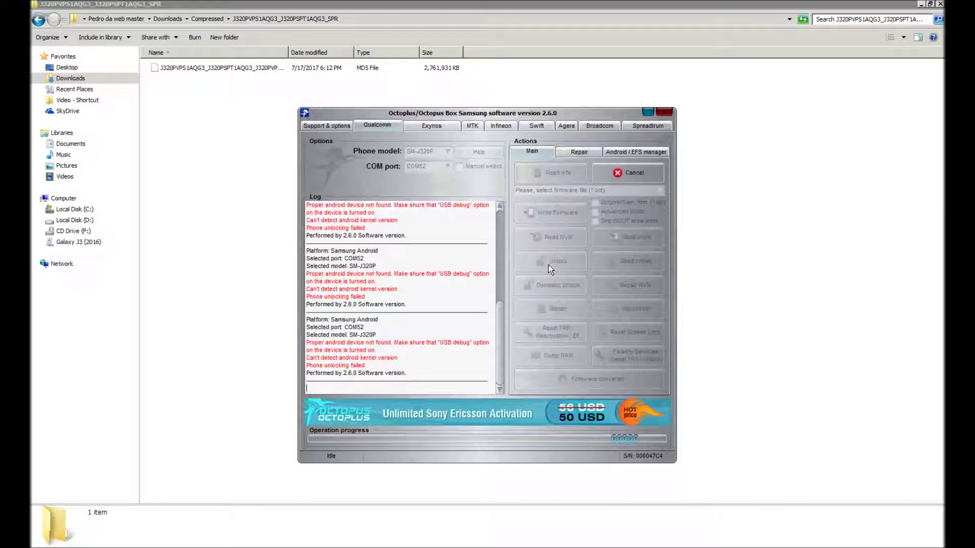